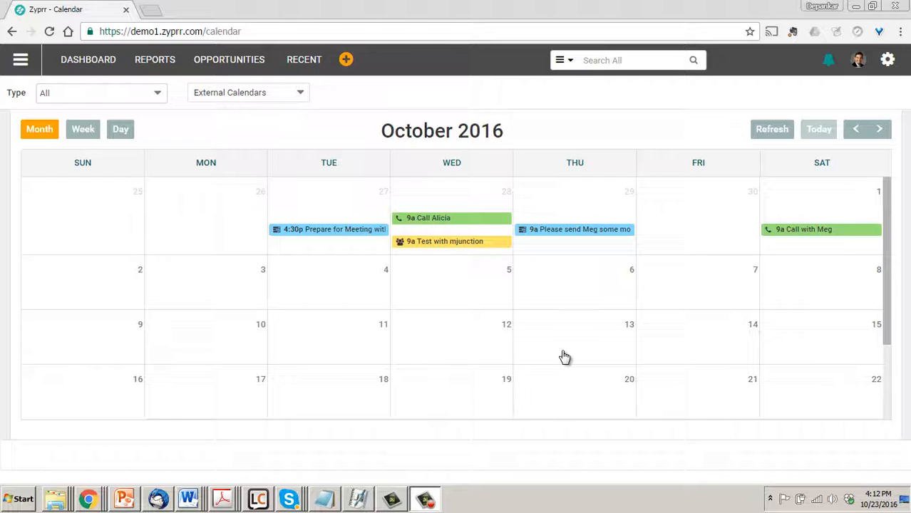
# Start a new task activity on October 5, 2016 in the calendar and turn off All Day Event
pyautogui.click(454, 278)
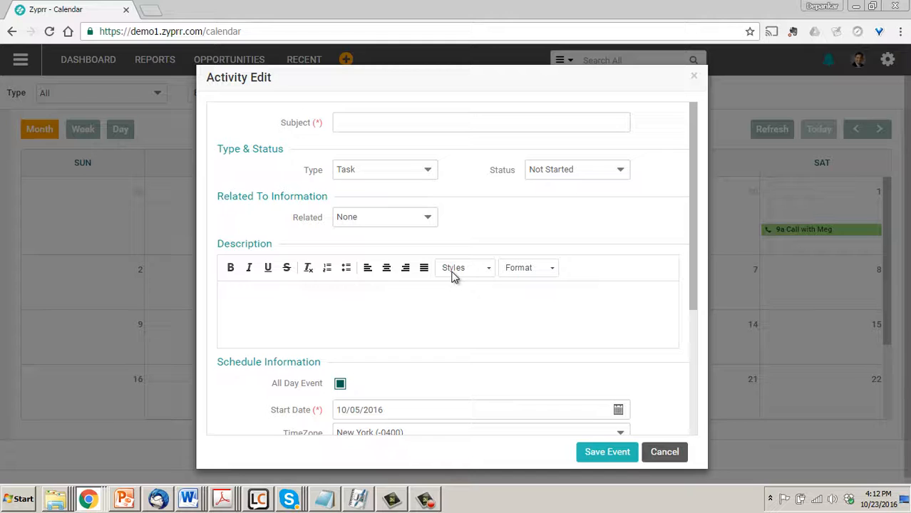
pyautogui.click(391, 175)
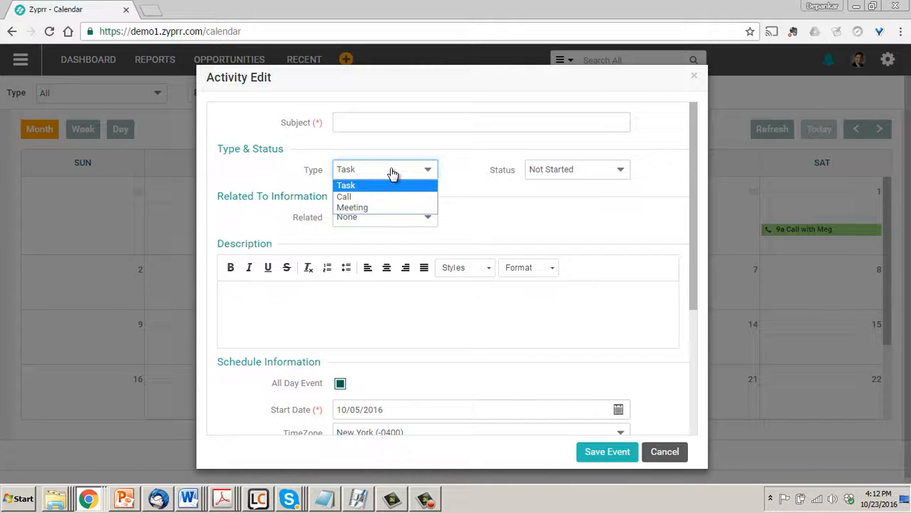
pyautogui.click(461, 189)
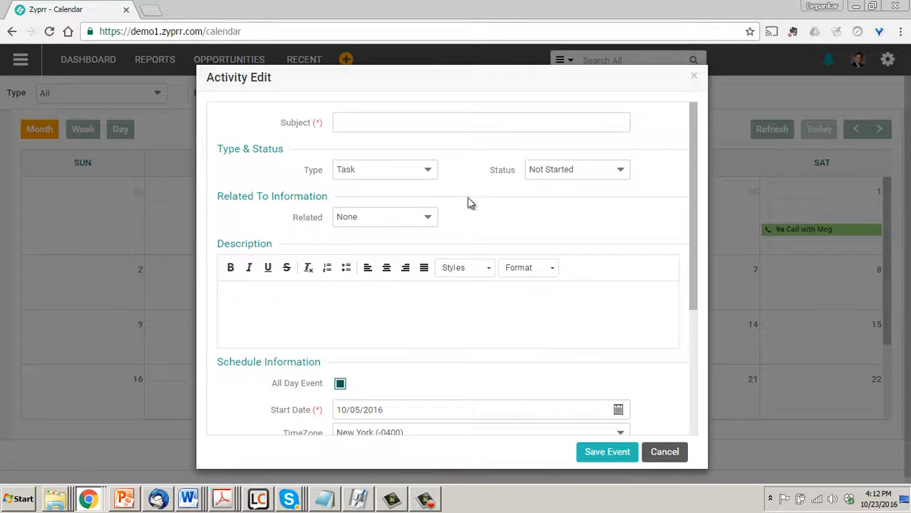
pyautogui.scroll(-1, 469, 201)
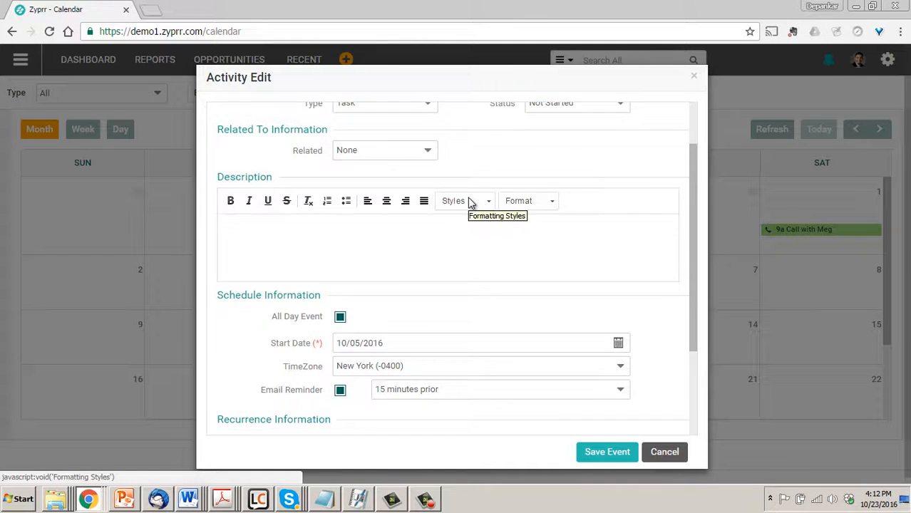
pyautogui.scroll(-1, 456, 213)
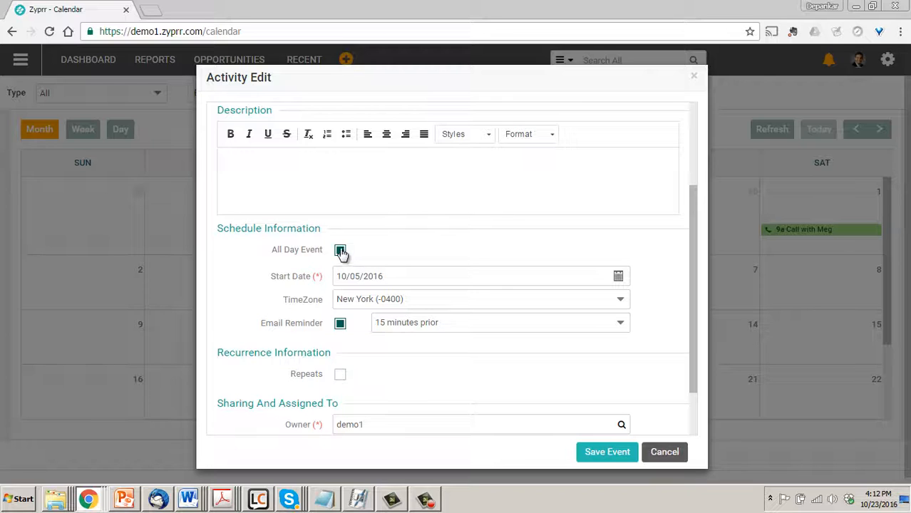
pyautogui.click(341, 251)
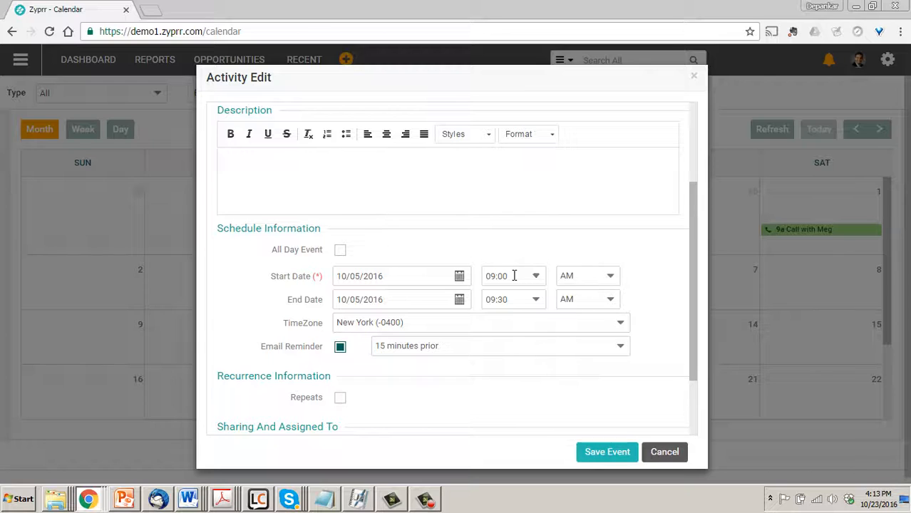
# Set the activity's start time to the suggested 10:30 AM slot
pyautogui.click(514, 275)
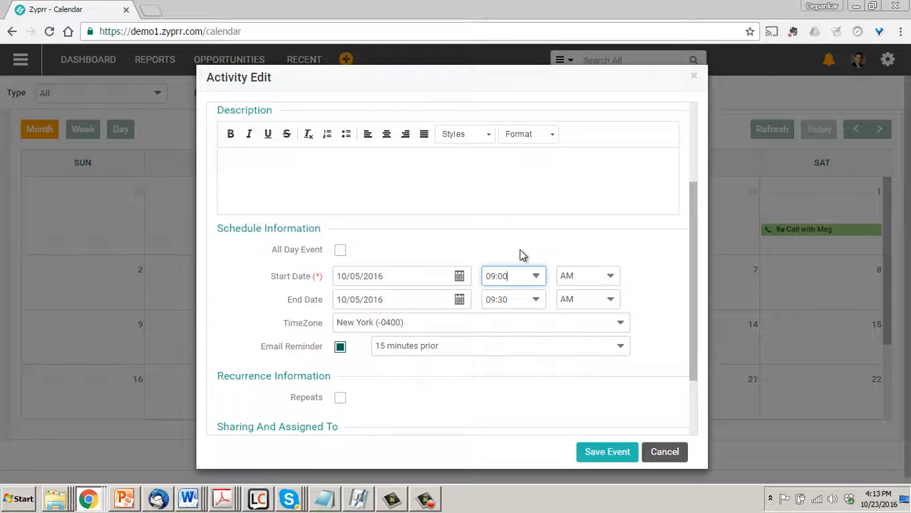
pyautogui.press('BackSpace')
pyautogui.press('BackSpace')
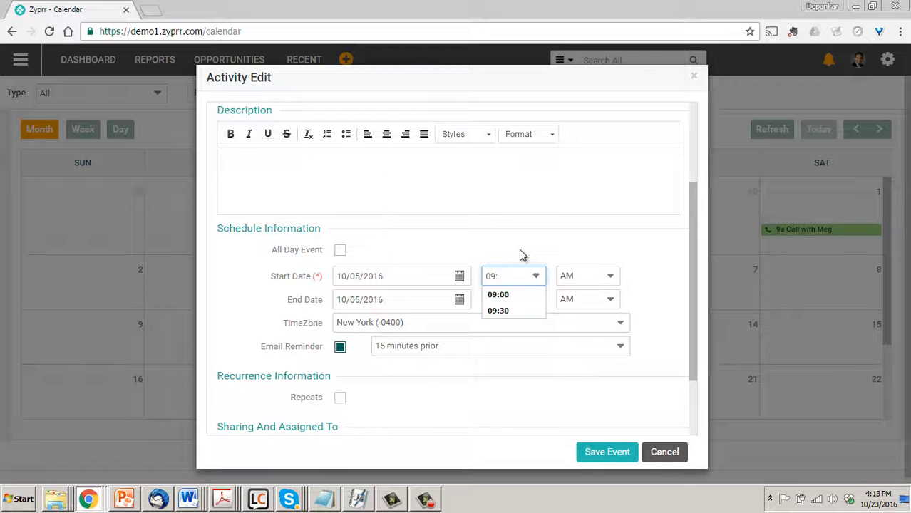
pyautogui.press('BackSpace')
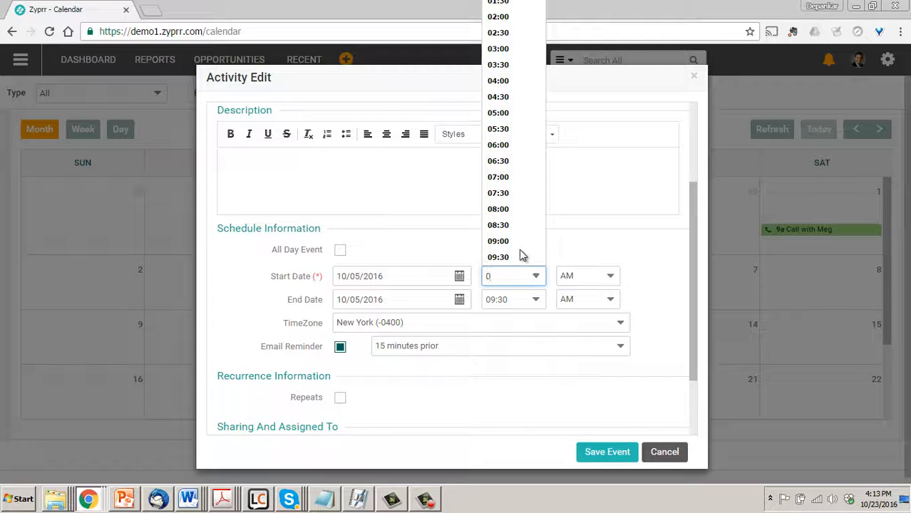
pyautogui.press('BackSpace')
pyautogui.write('1')
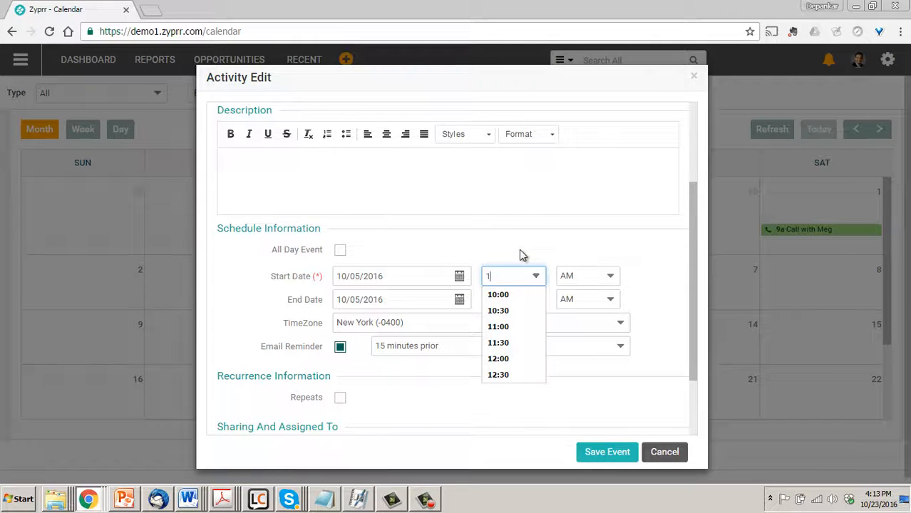
pyautogui.write('0')
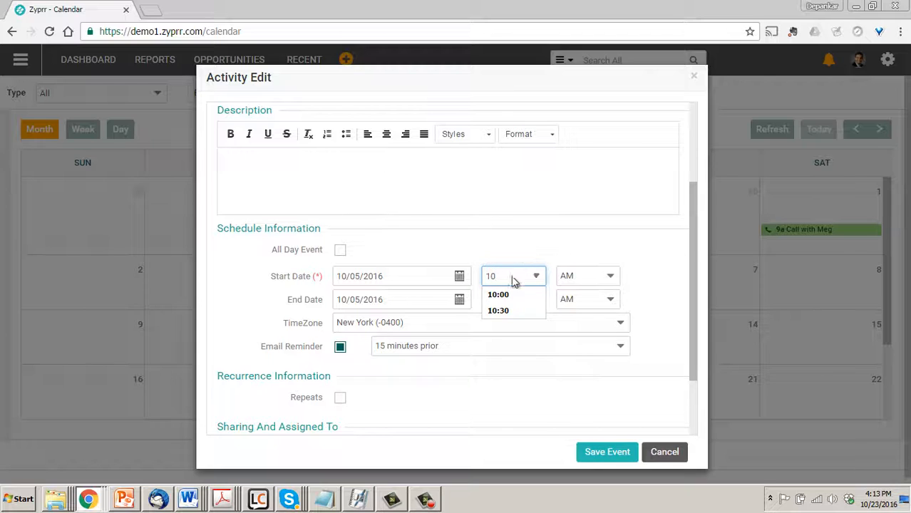
pyautogui.click(504, 313)
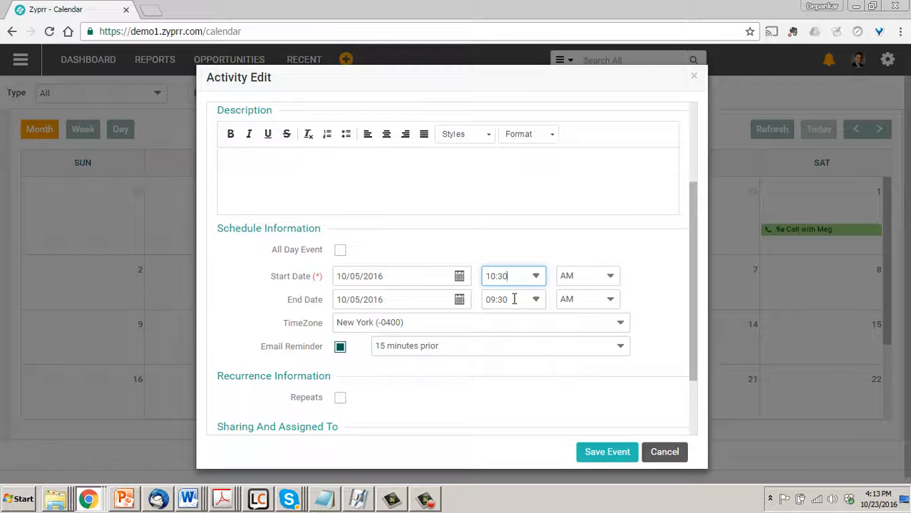
# Set the activity's end time to the suggested 11:30 AM slot
pyautogui.click(514, 299)
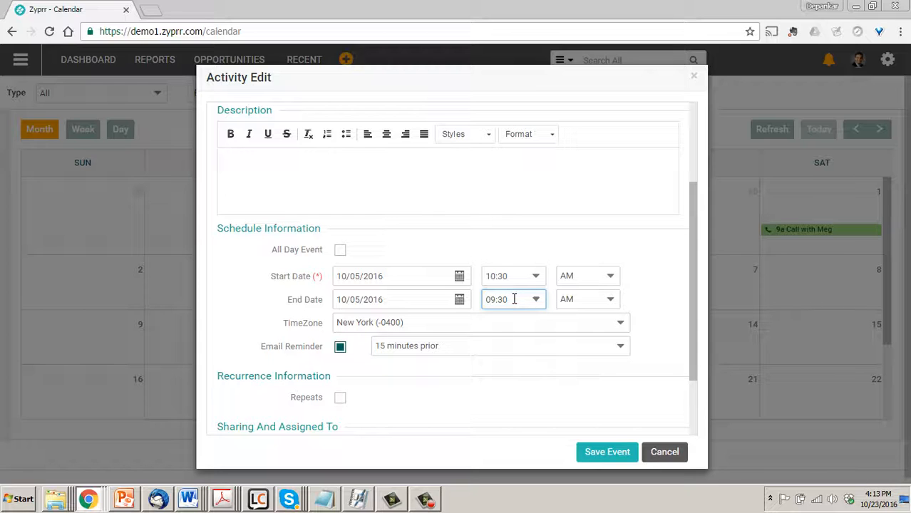
pyautogui.press('BackSpace')
pyautogui.press('BackSpace')
pyautogui.press('BackSpace')
pyautogui.press('BackSpace')
pyautogui.press('BackSpace')
pyautogui.write('1')
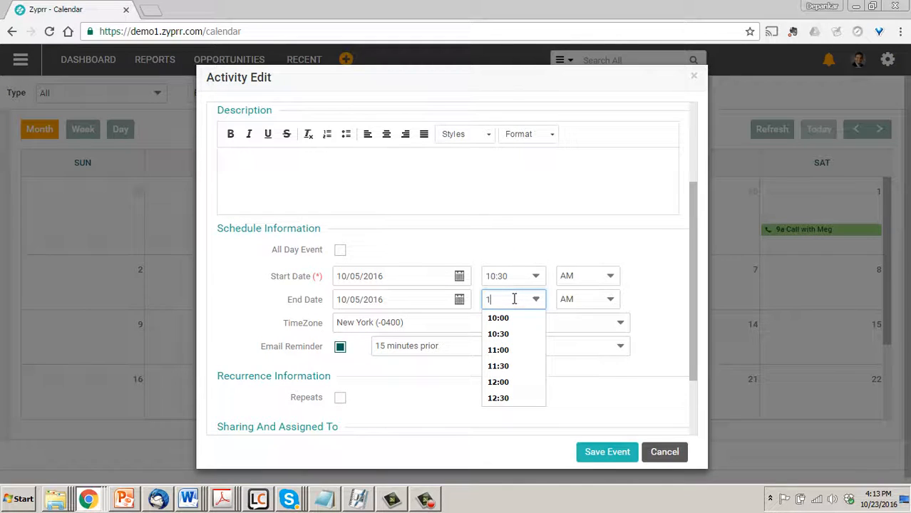
pyautogui.write('1')
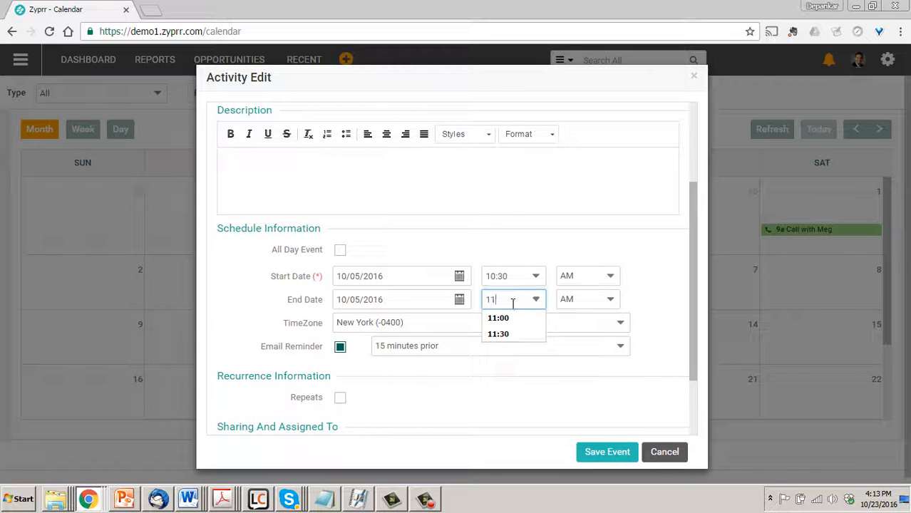
pyautogui.click(508, 335)
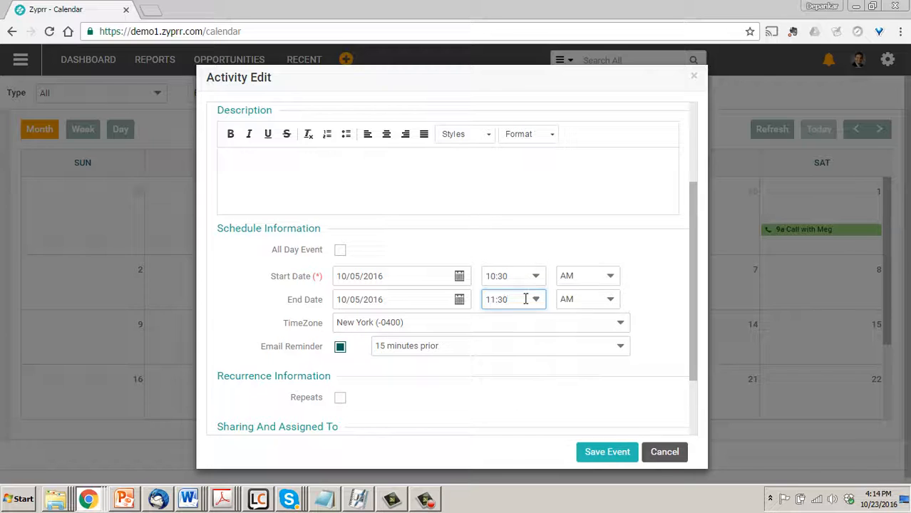
# Change the activity's end time to the custom value 11:45, keeping it at AM
pyautogui.press('BackSpace')
pyautogui.press('BackSpace')
pyautogui.write('45')
pyautogui.click(610, 301)
pyautogui.click(611, 300)
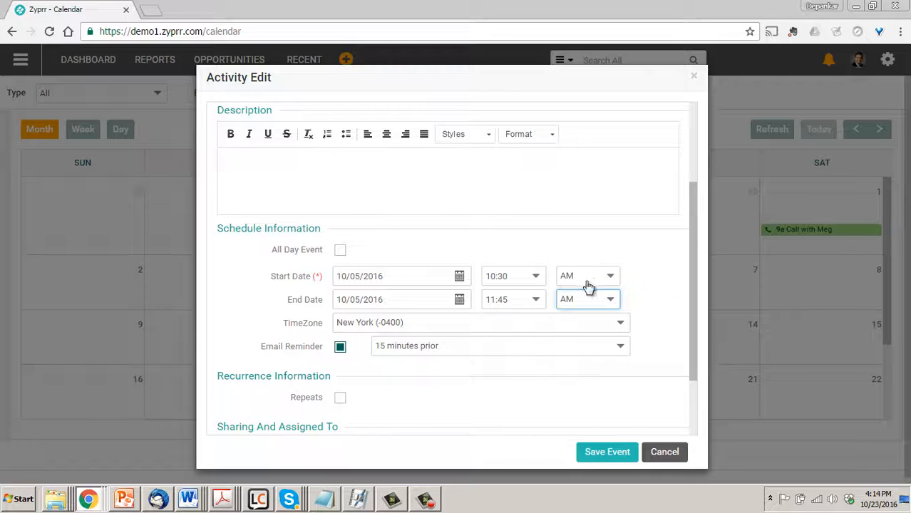
# Set the activity's start time to the custom value 10:45 AM and discard the new activity without saving
pyautogui.click(517, 275)
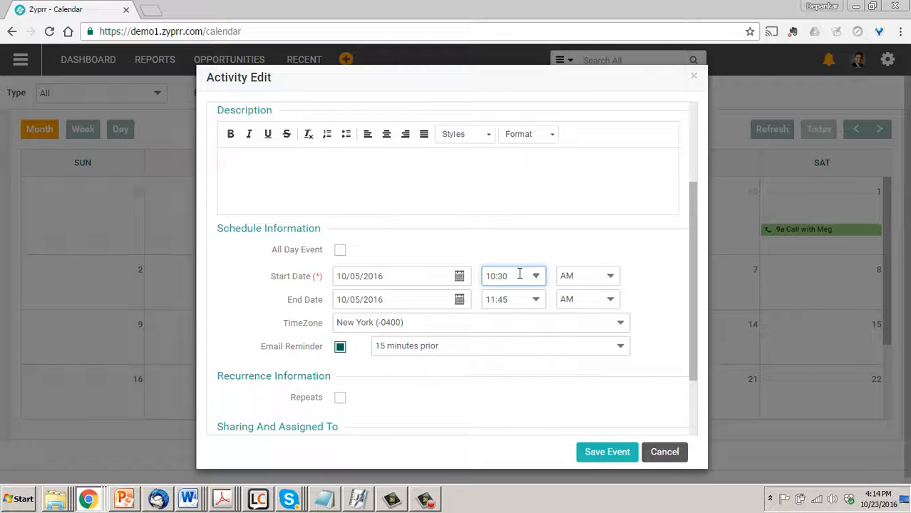
pyautogui.press('BackSpace')
pyautogui.press('BackSpace')
pyautogui.write('45')
pyautogui.click(635, 294)
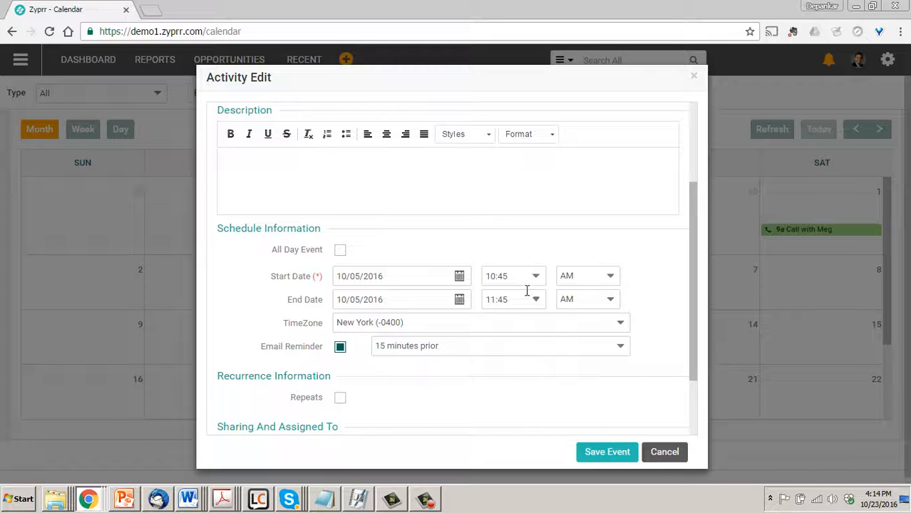
pyautogui.click(662, 454)
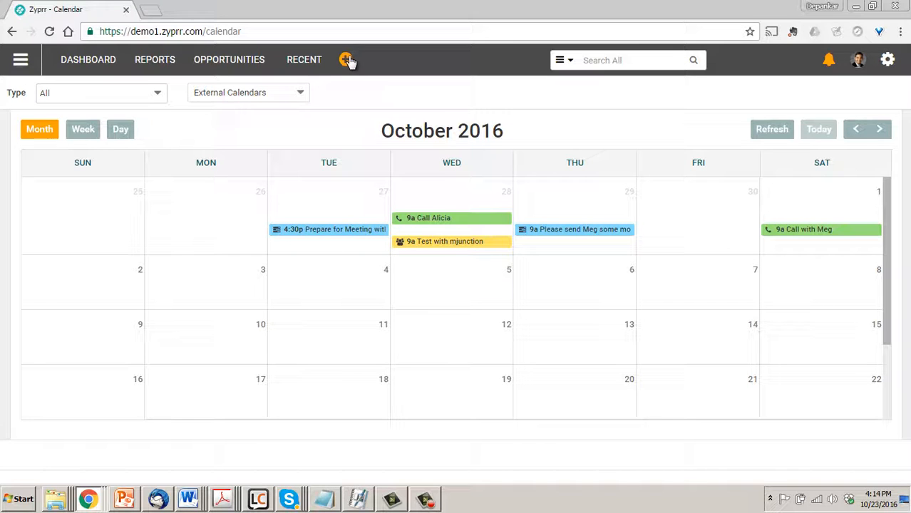
# Open the recently viewed contact who is Senior Manager at Meridian Products and start a new activity for that contact
pyautogui.click(305, 61)
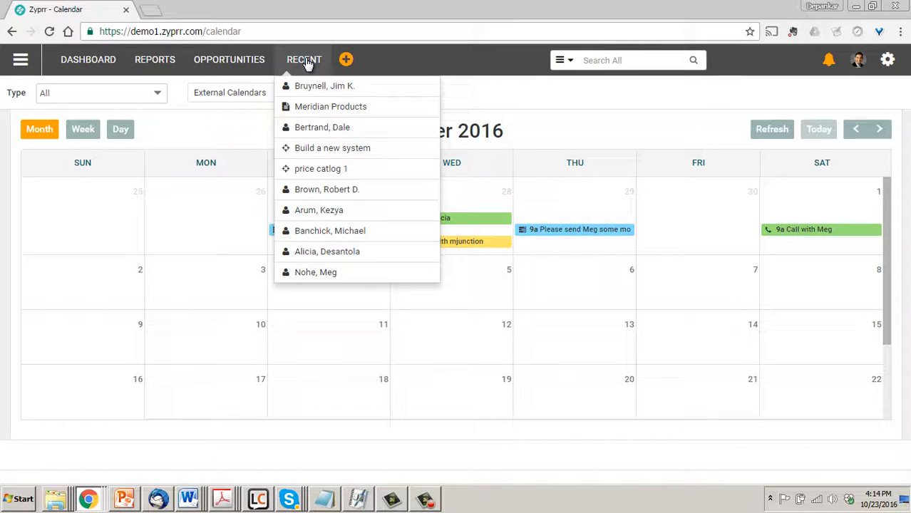
pyautogui.click(318, 193)
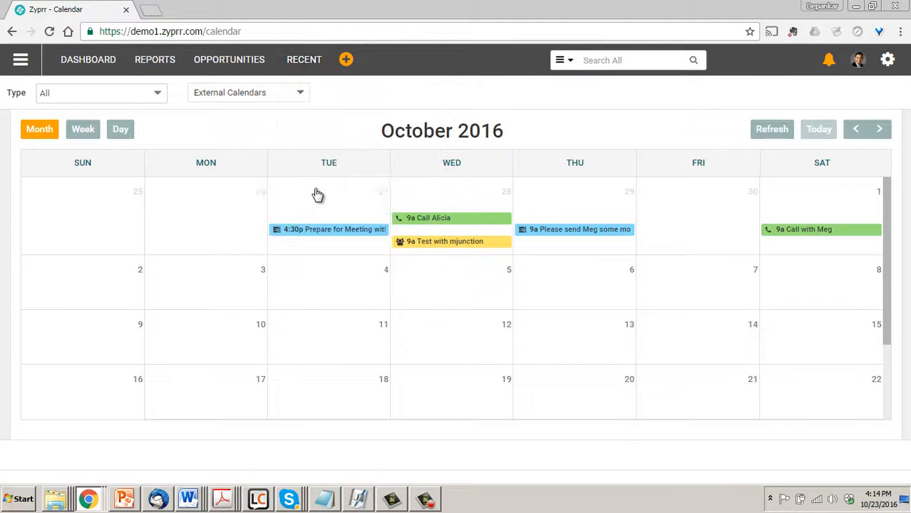
pyautogui.click(856, 97)
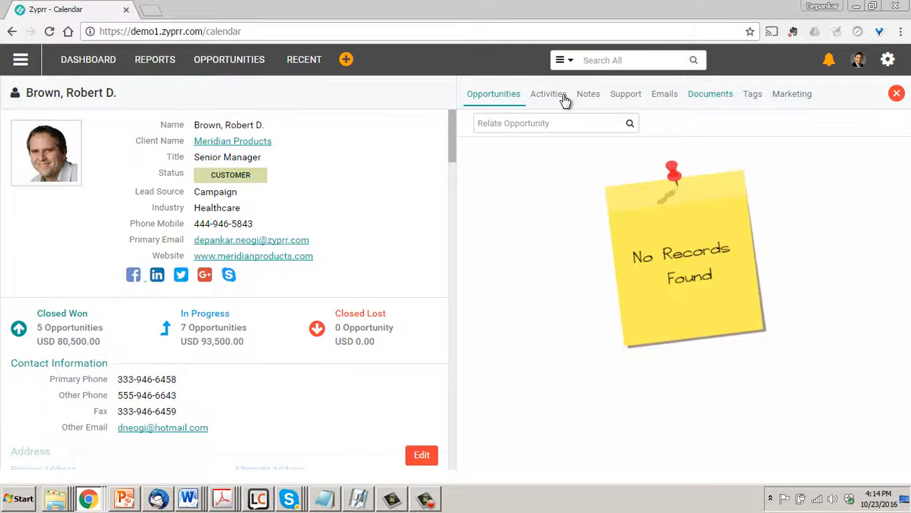
pyautogui.click(549, 95)
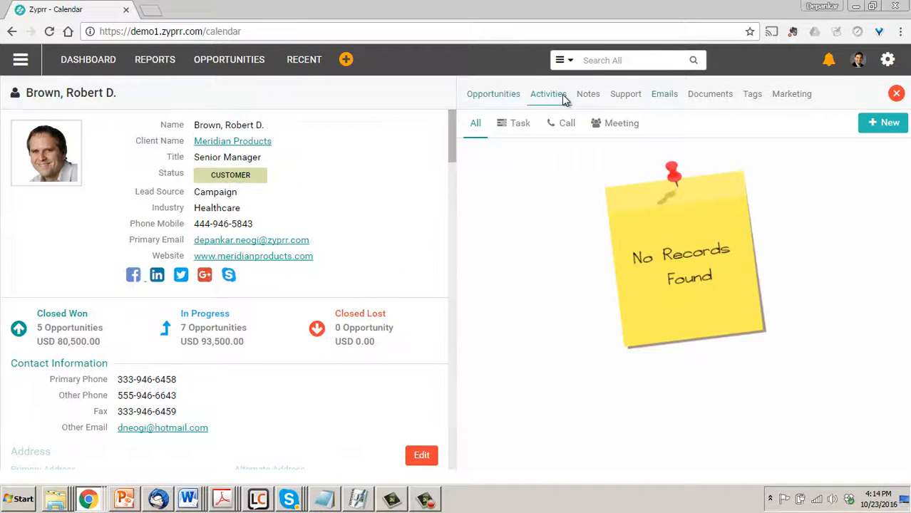
pyautogui.click(887, 123)
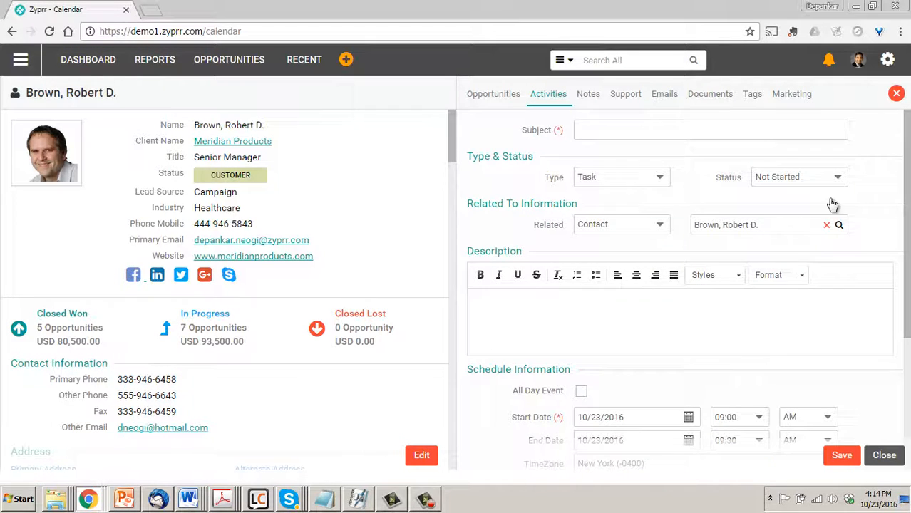
# Set the start time of the contact's new activity to 11:30 AM in its schedule information
pyautogui.scroll(-3, 822, 264)
pyautogui.scroll(-1, 822, 266)
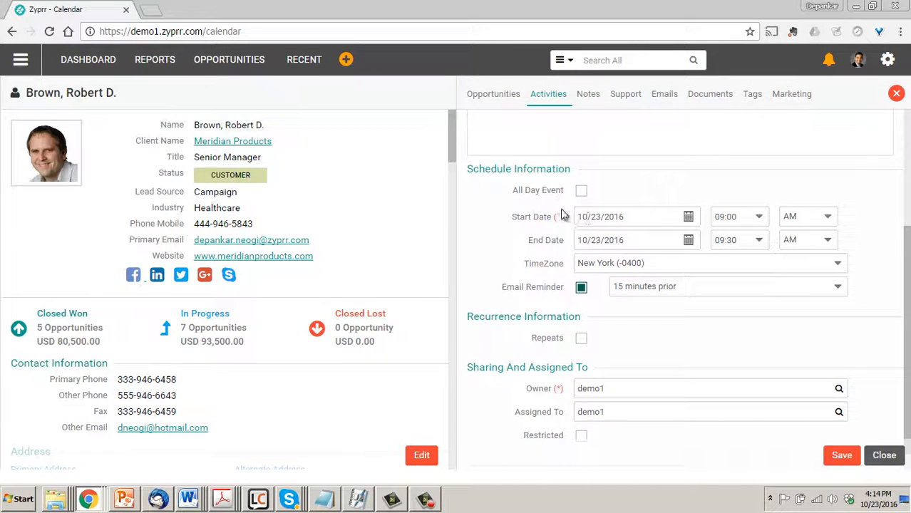
pyautogui.click(727, 218)
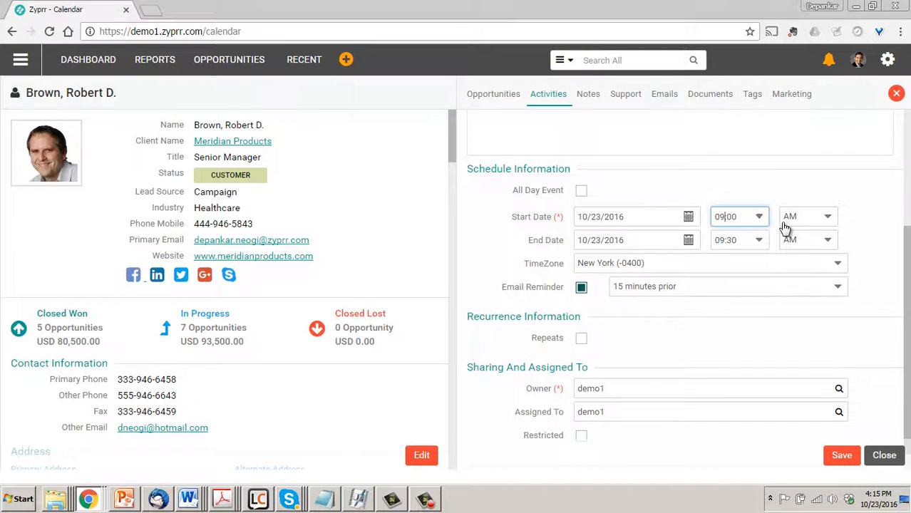
pyautogui.press('BackSpace')
pyautogui.press('BackSpace')
pyautogui.write('11')
pyautogui.moveTo(752, 215); pyautogui.dragTo(704, 218)
pyautogui.press('BackSpace')
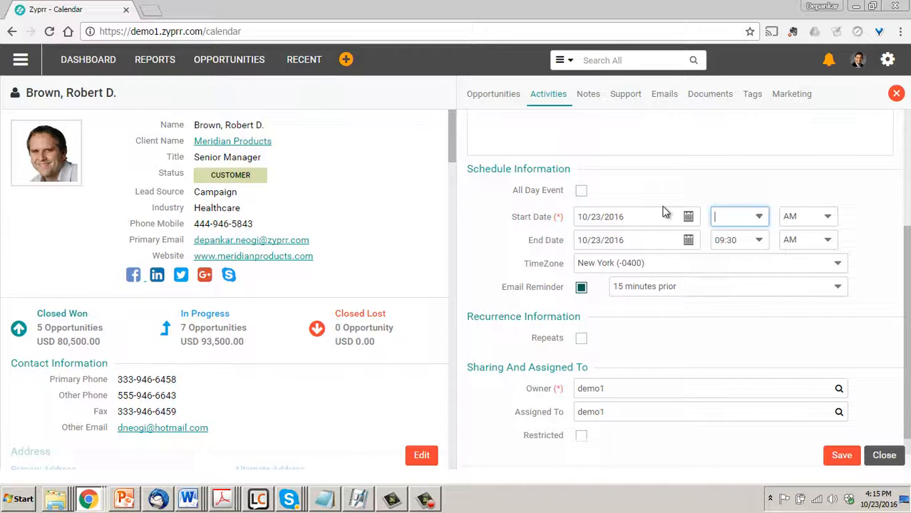
pyautogui.write('1')
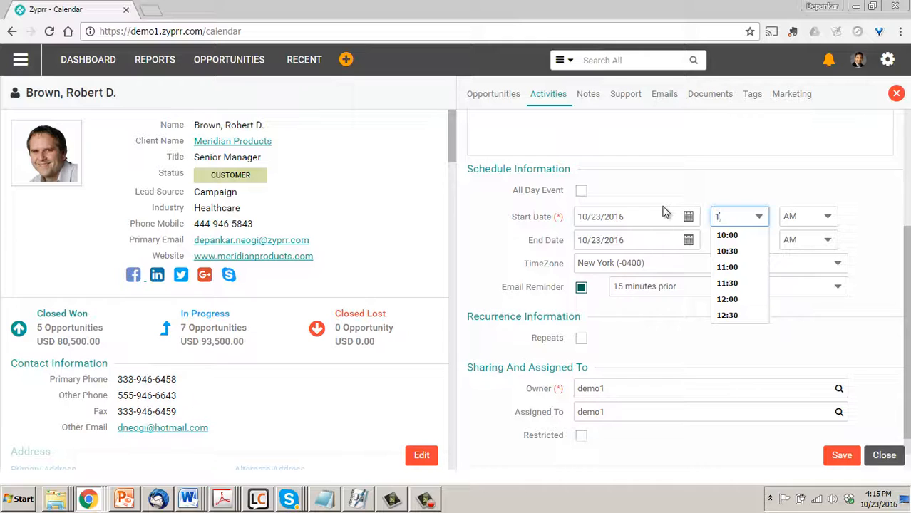
pyautogui.click(727, 285)
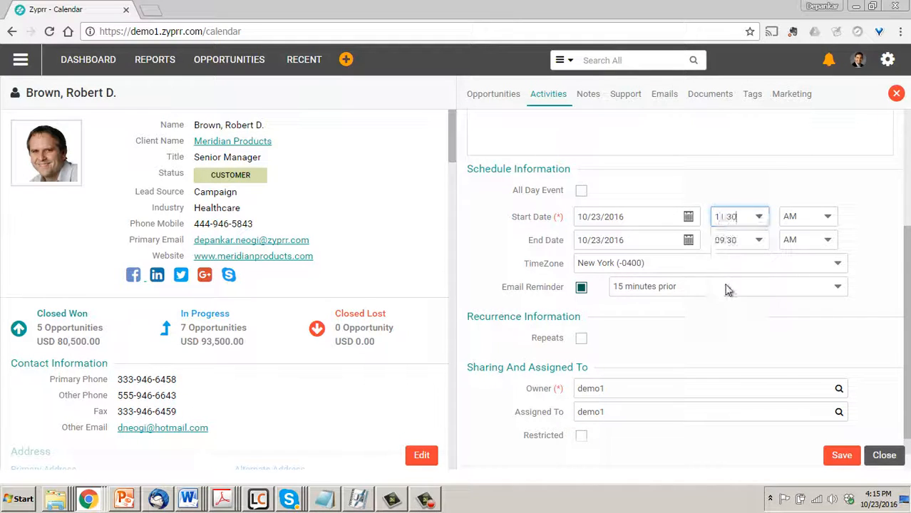
# Set the end time of the contact's new activity to 12:30 PM
pyautogui.moveTo(748, 240); pyautogui.dragTo(698, 239)
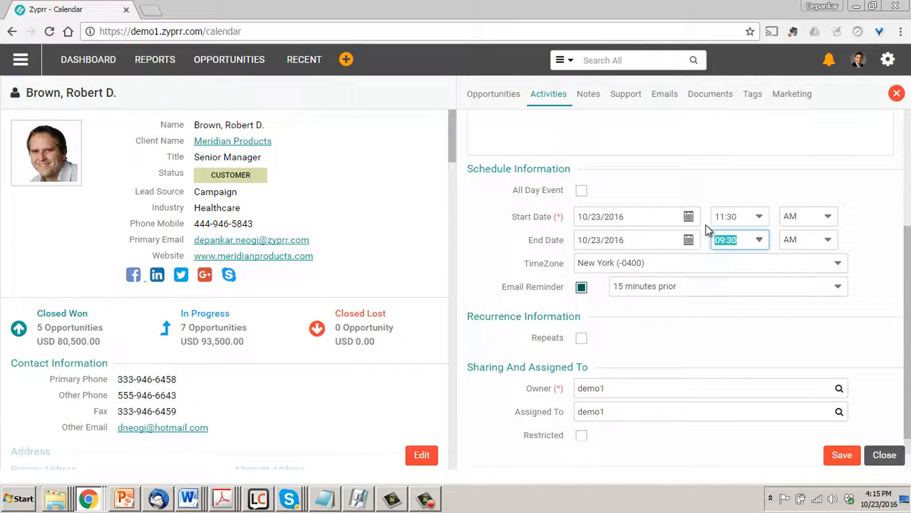
pyautogui.press('BackSpace')
pyautogui.write('12')
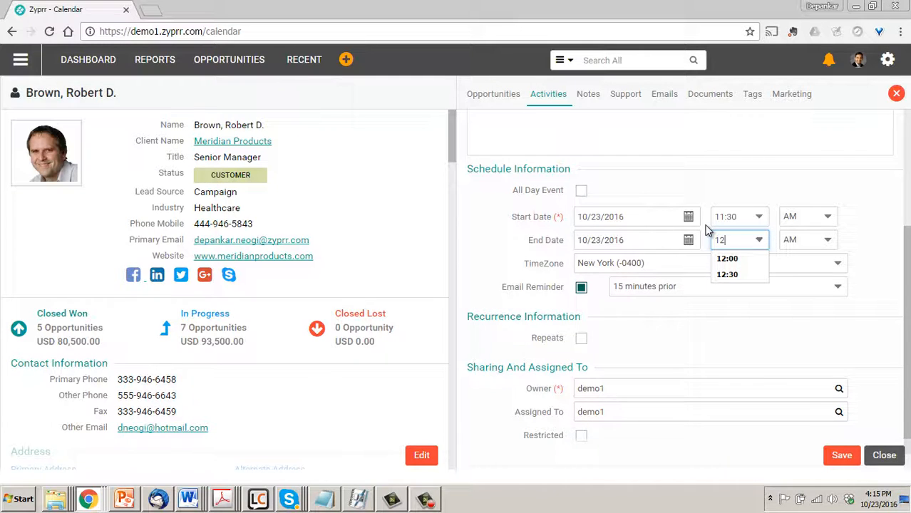
pyautogui.click(738, 274)
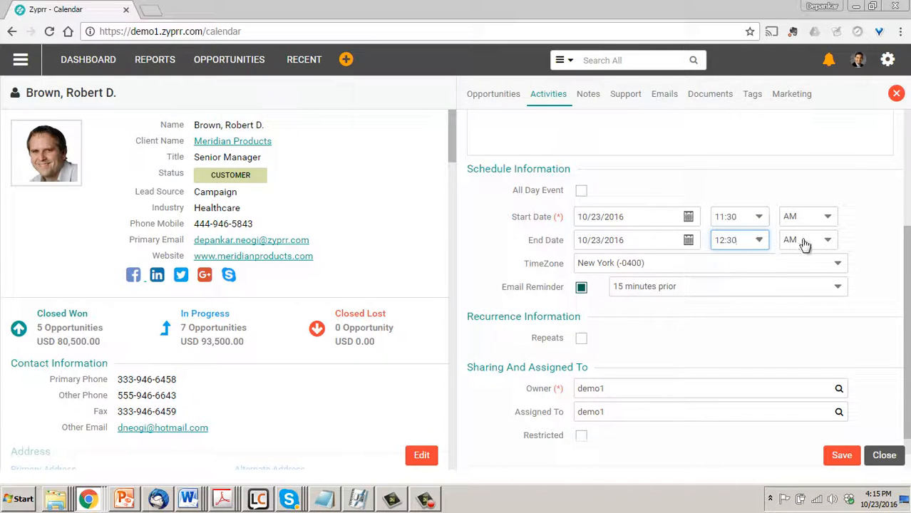
pyautogui.click(803, 242)
pyautogui.click(804, 267)
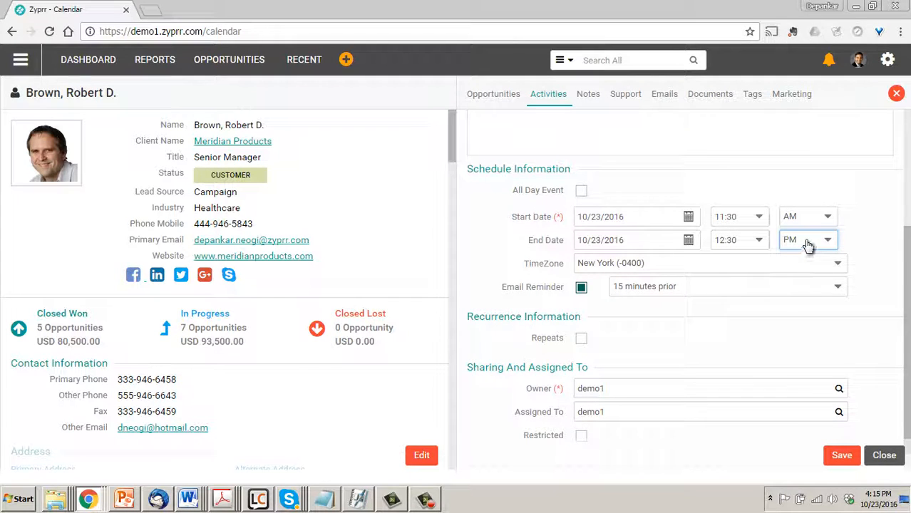
# Go to the Activities list and start a new activity there
pyautogui.click(10, 62)
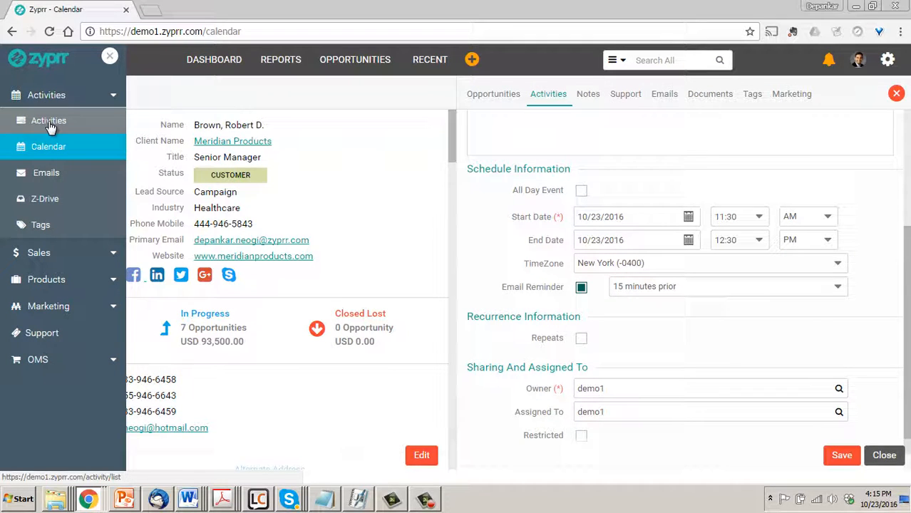
pyautogui.click(49, 122)
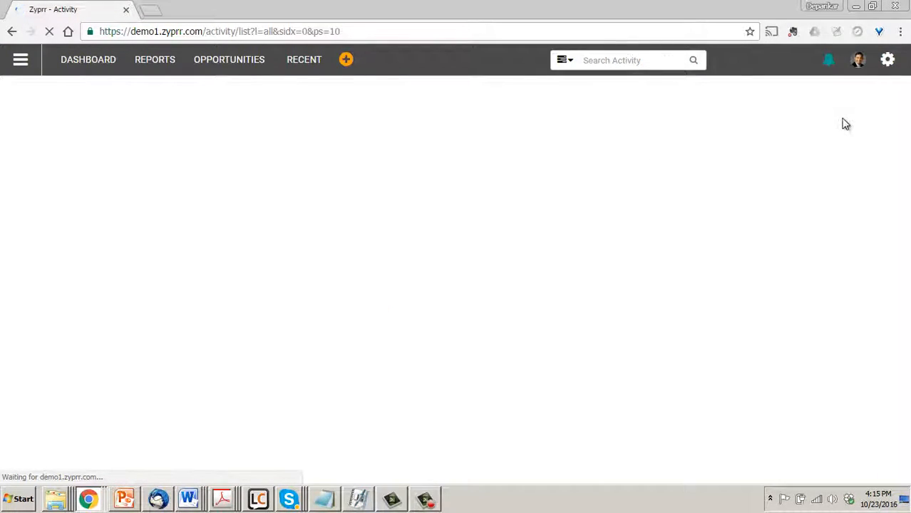
pyautogui.click(866, 93)
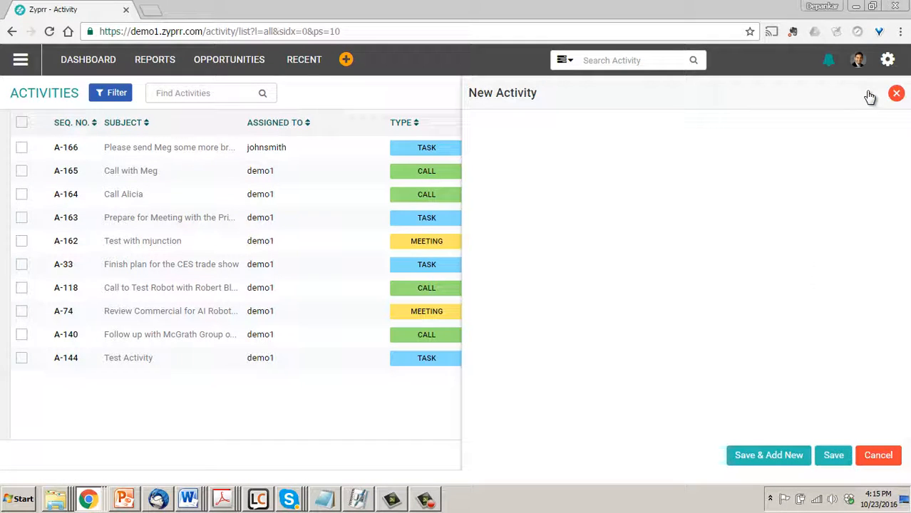
# Set the new activity's start time to 07:00 in its schedule information
pyautogui.scroll(-2, 713, 240)
pyautogui.scroll(-1, 713, 240)
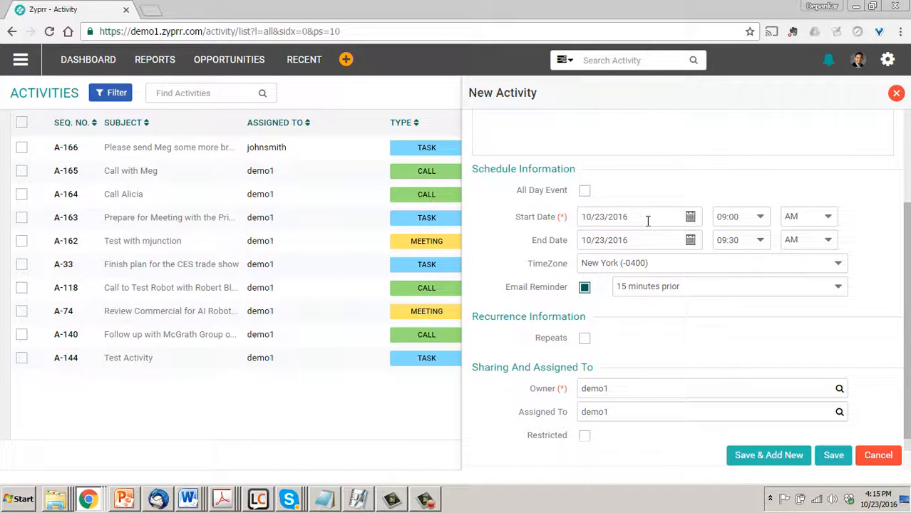
pyautogui.click(751, 217)
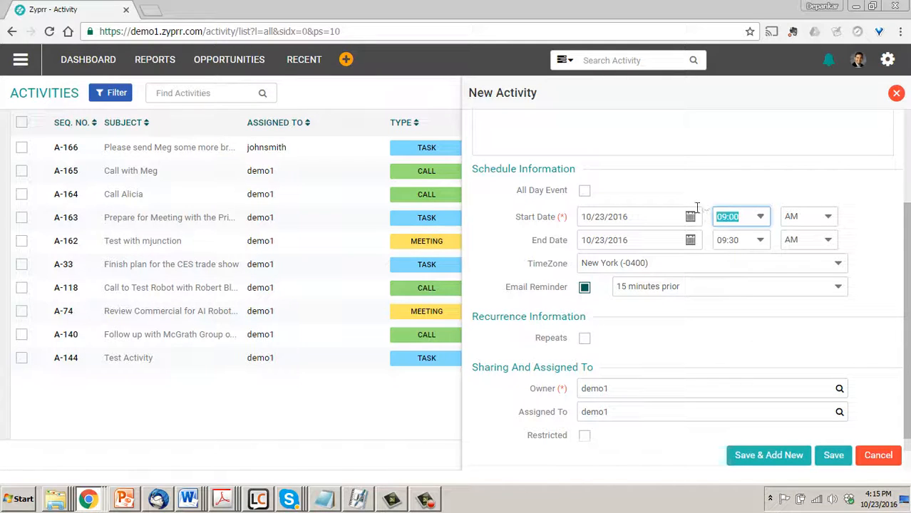
pyautogui.press('BackSpace')
pyautogui.write('07')
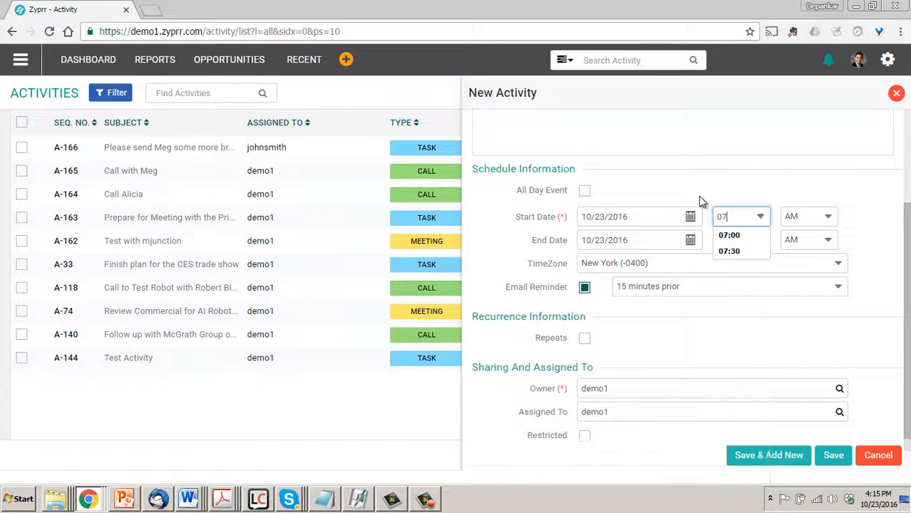
pyautogui.click(742, 236)
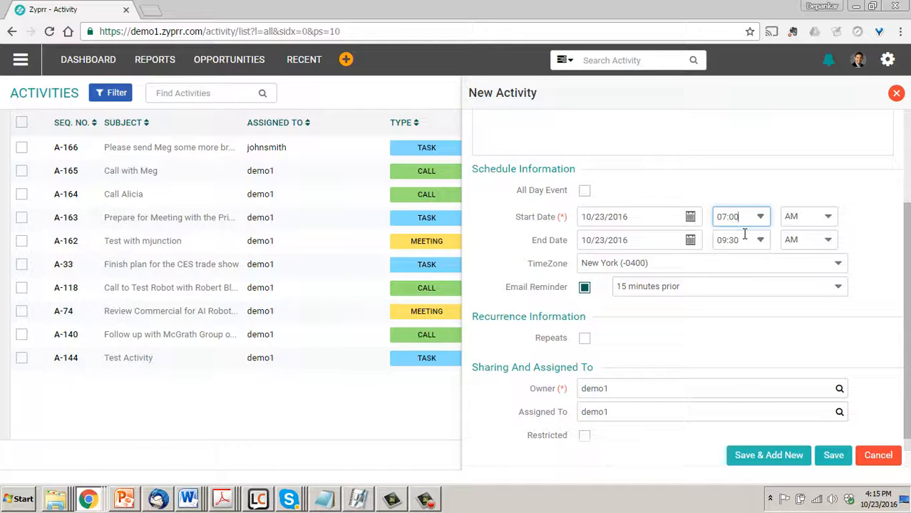
# Set the new activity's end time to the custom value 07:15
pyautogui.click(738, 240)
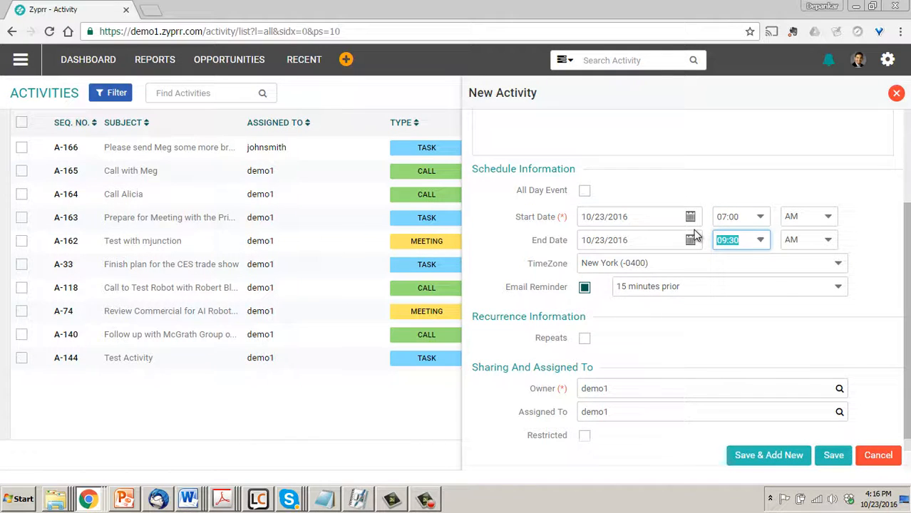
pyautogui.write('07')
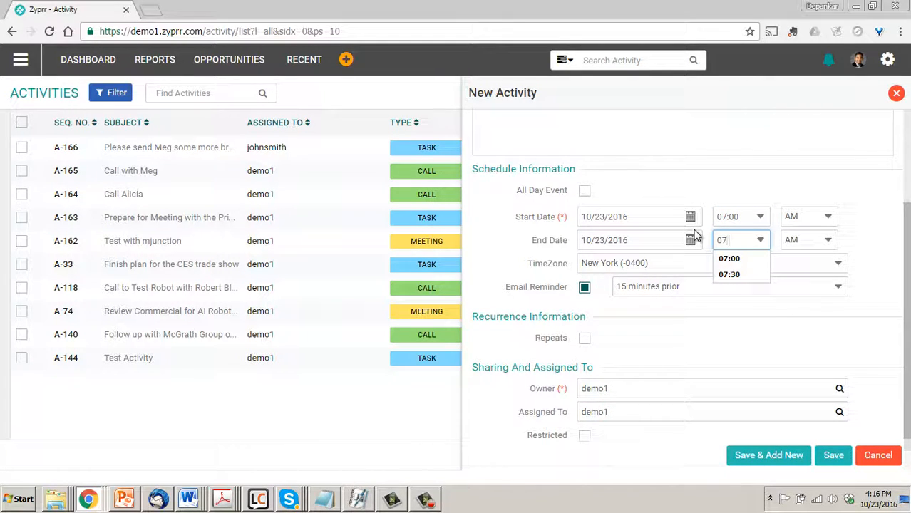
pyautogui.write(':15')
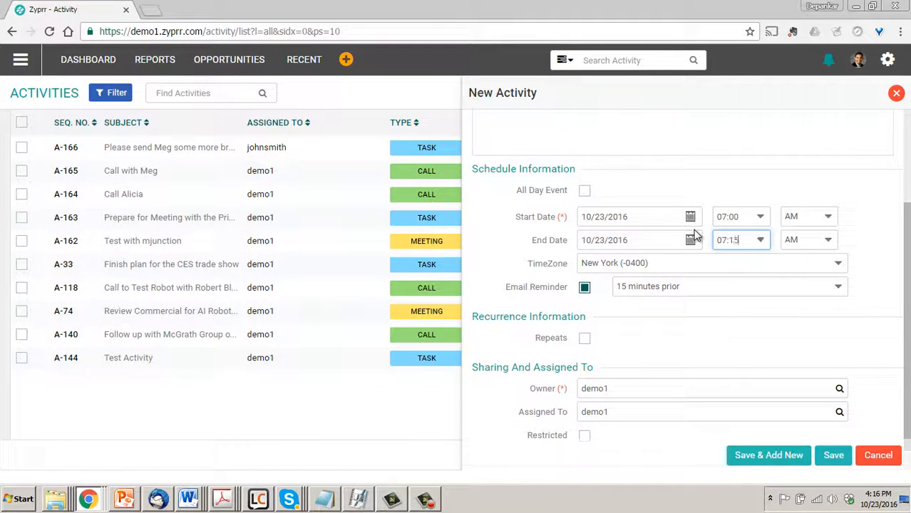
pyautogui.click(872, 243)
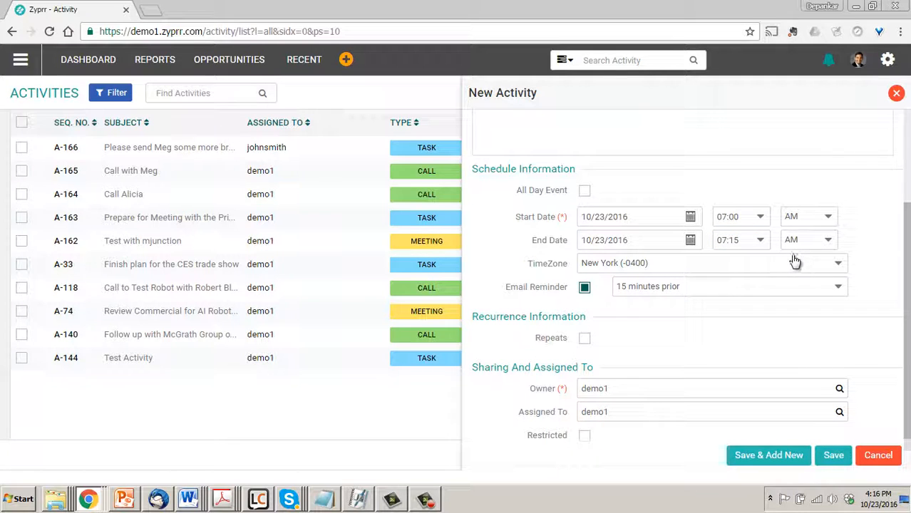
# Switch both the start time and the end time of the new activity to PM
pyautogui.click(816, 218)
pyautogui.click(805, 241)
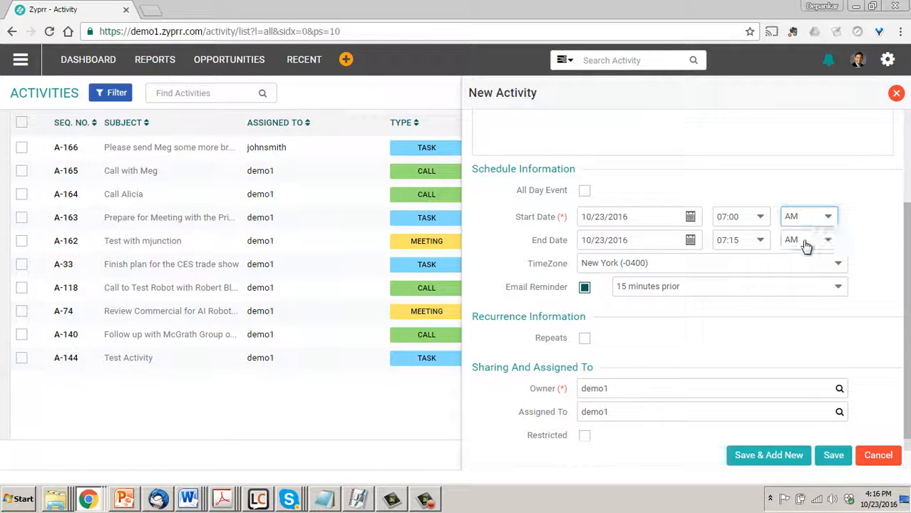
pyautogui.click(806, 218)
pyautogui.click(806, 242)
pyautogui.click(803, 242)
pyautogui.click(793, 265)
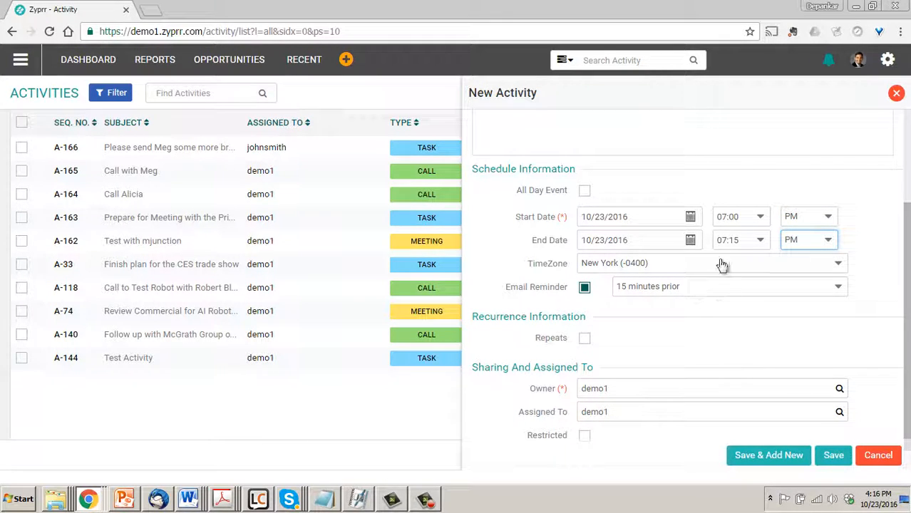